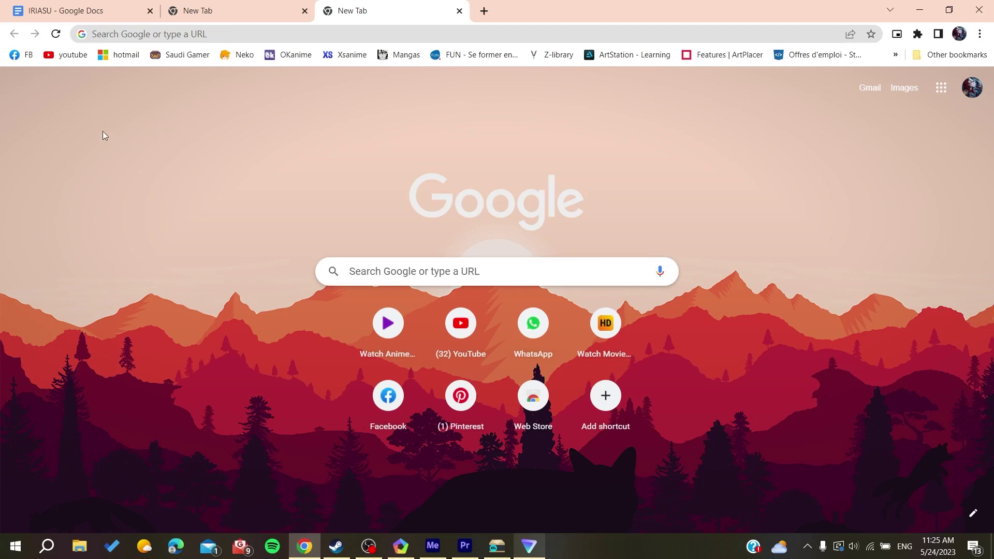
Rerun the 'youtube music' Google search and enlarge the results page
click(119, 35)
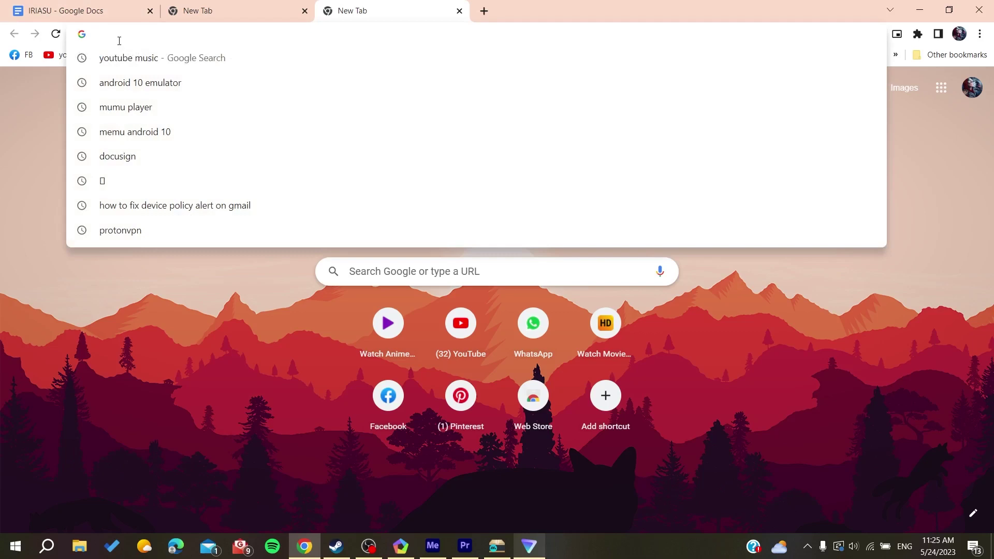
click(128, 58)
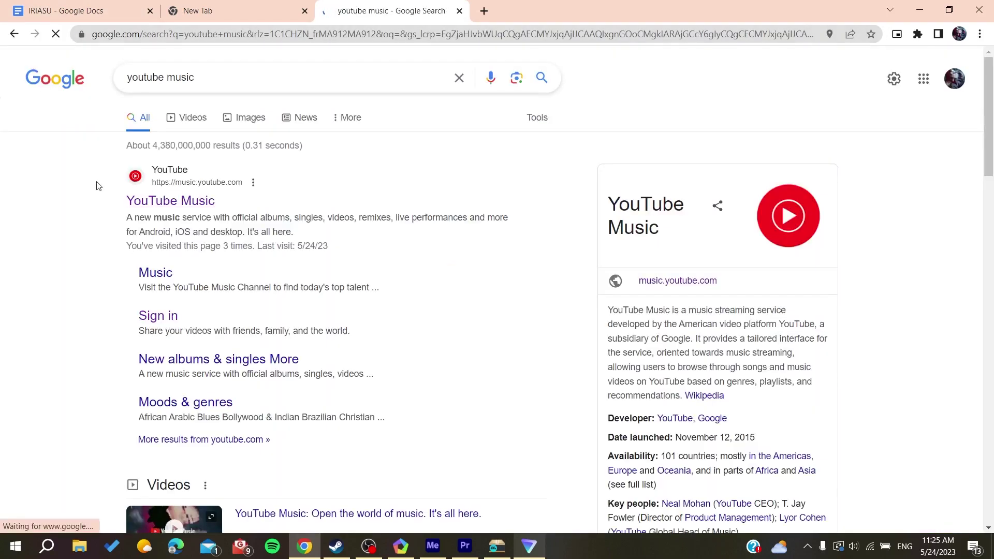
key(ctrl+plus)
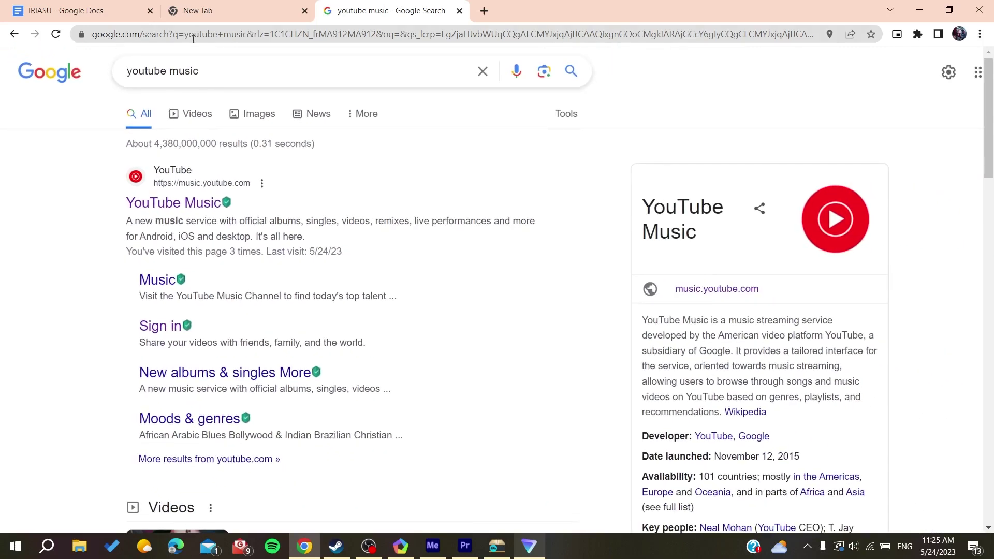
Open music.youtube.com, check its not-available-in-your-area message, and launch Proton VPN
click(158, 203)
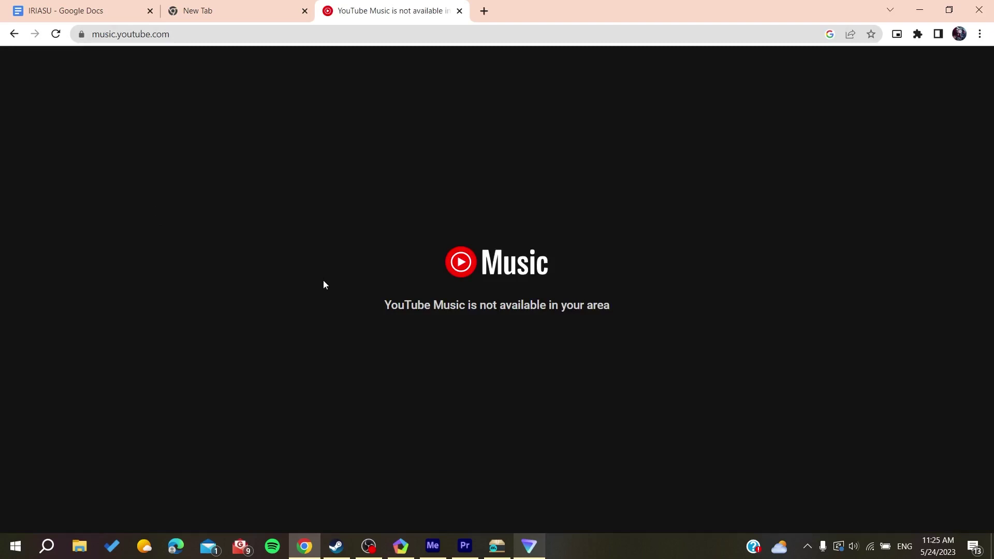
drag(323, 280, 648, 314)
click(180, 302)
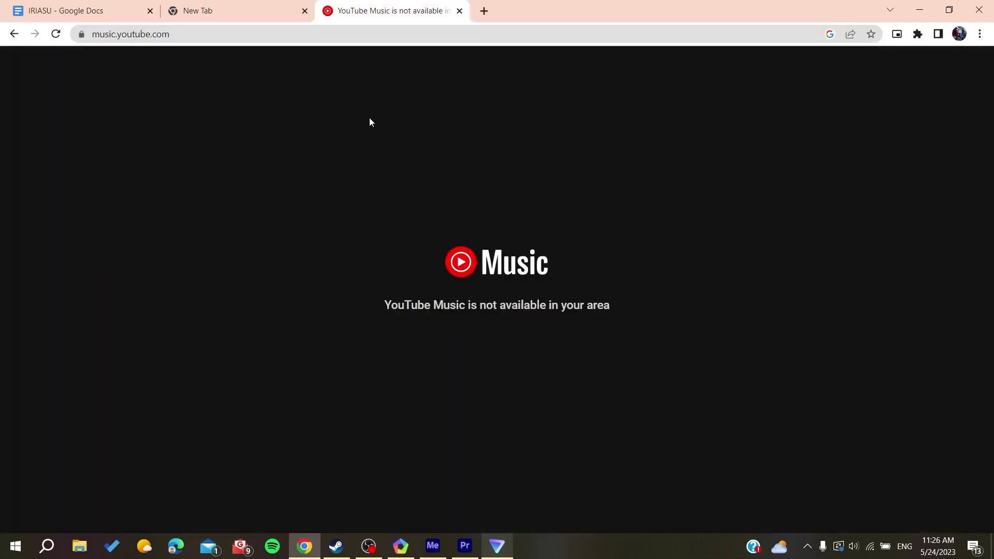
key(super)
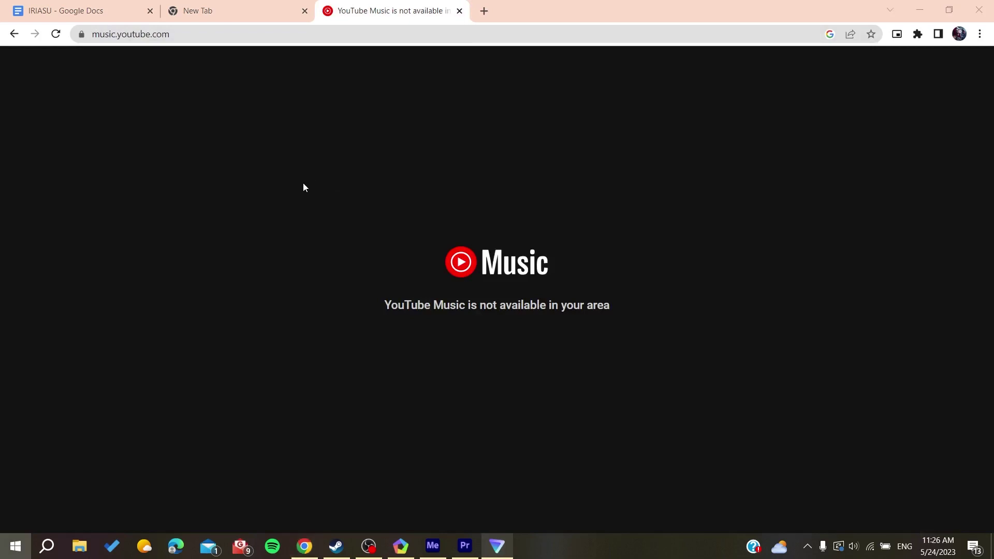
text(pro)
key(Return)
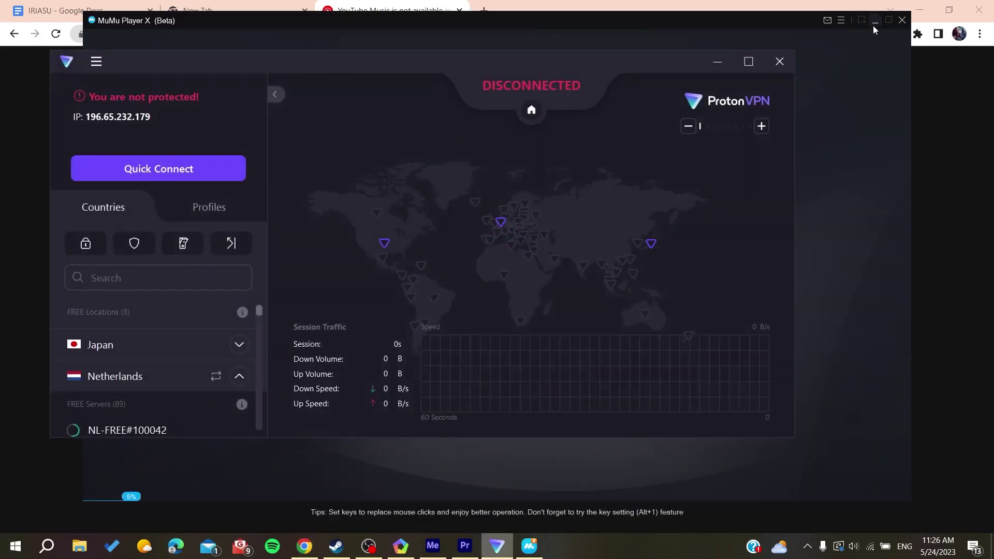
Connect Proton VPN to free server NL-FREE#100042, minimize MuMu Player, and return to YouTube Music
click(873, 26)
click(61, 98)
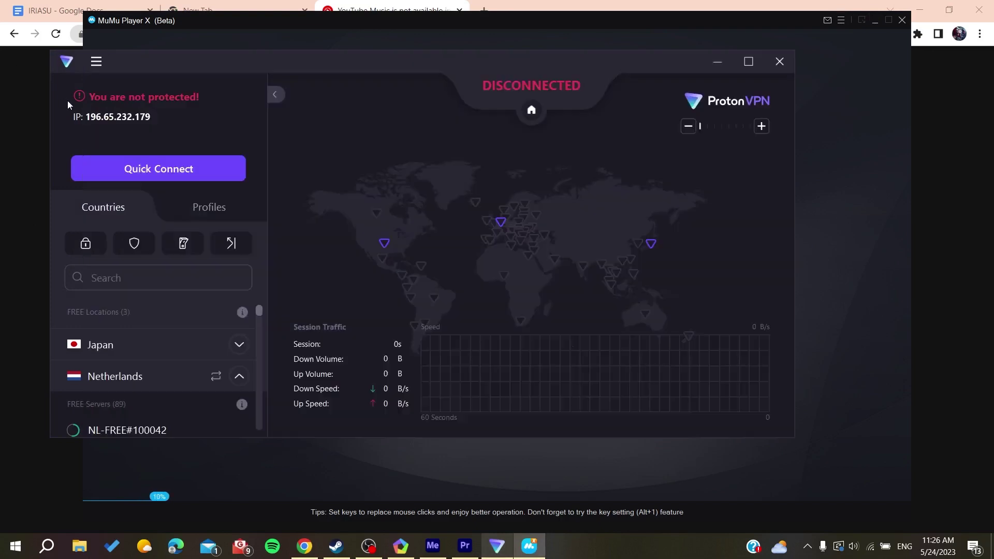
click(108, 175)
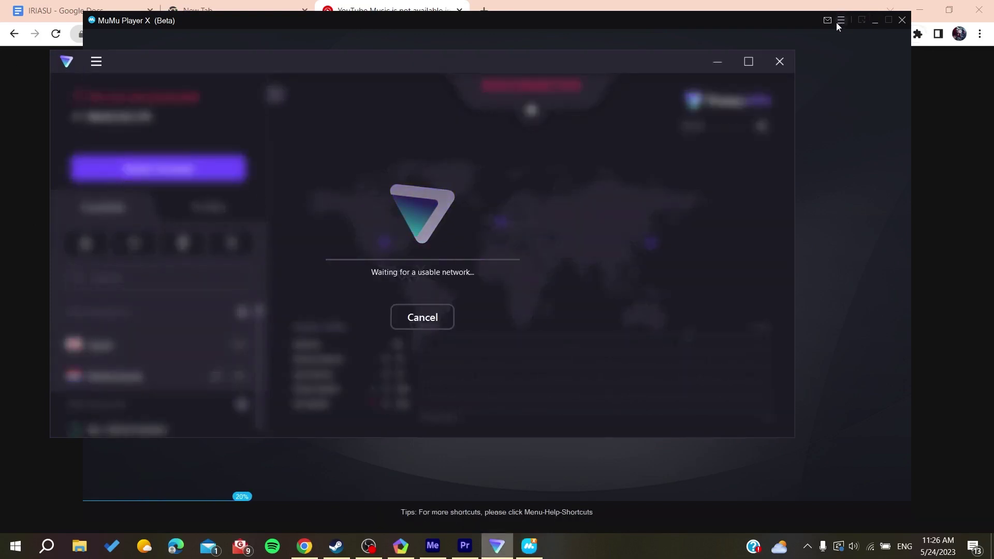
click(874, 21)
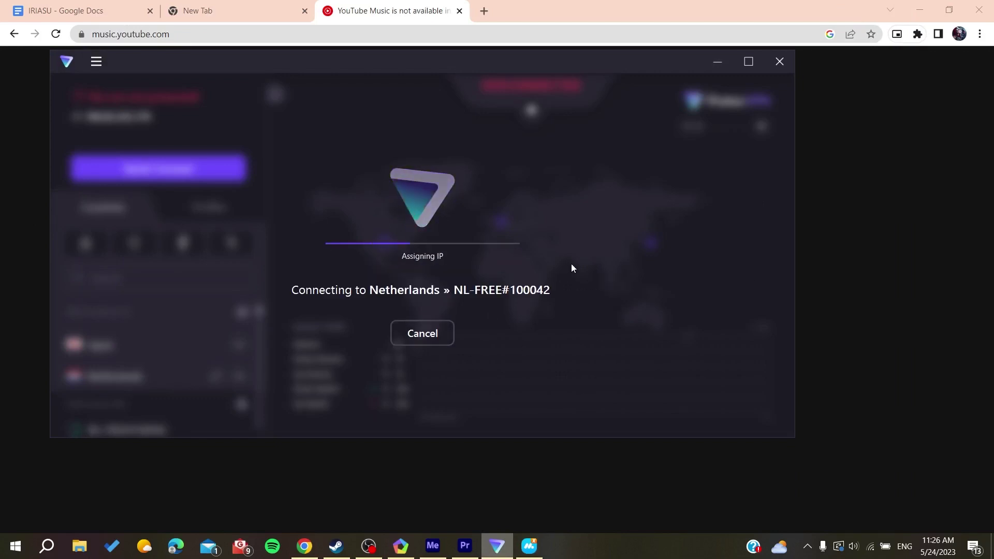
click(879, 274)
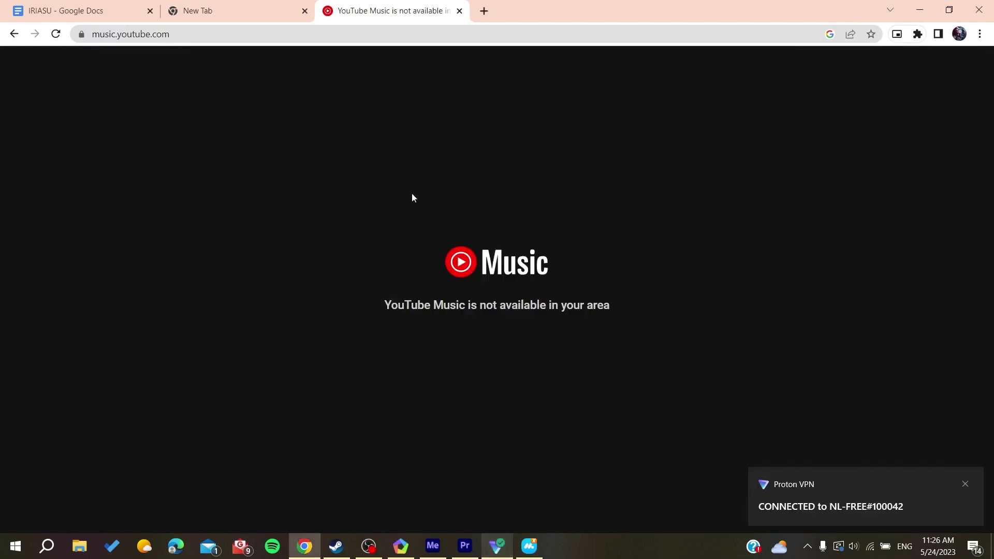
Reload YouTube Music over the VPN and open the avatar menu to Get Music Premium
click(56, 34)
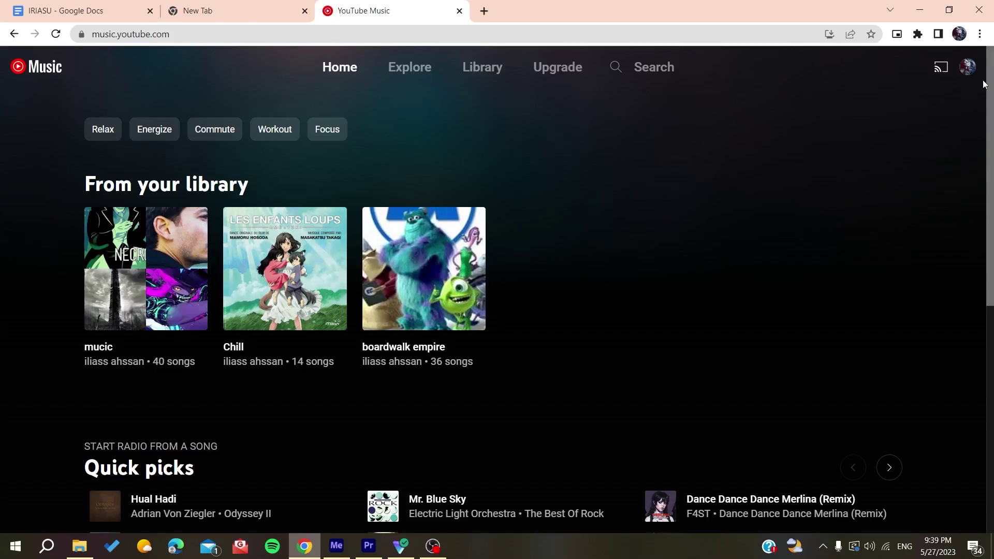
click(968, 68)
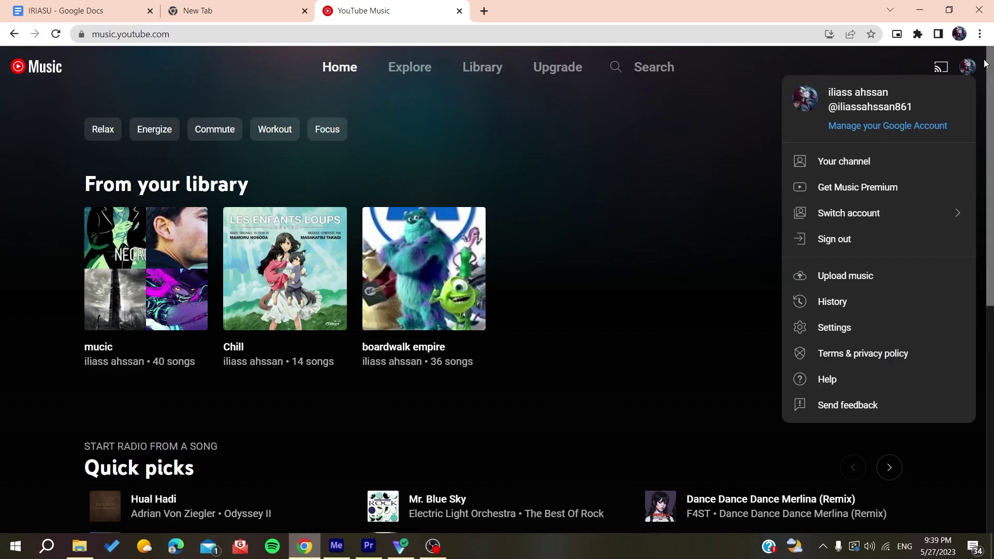
click(837, 191)
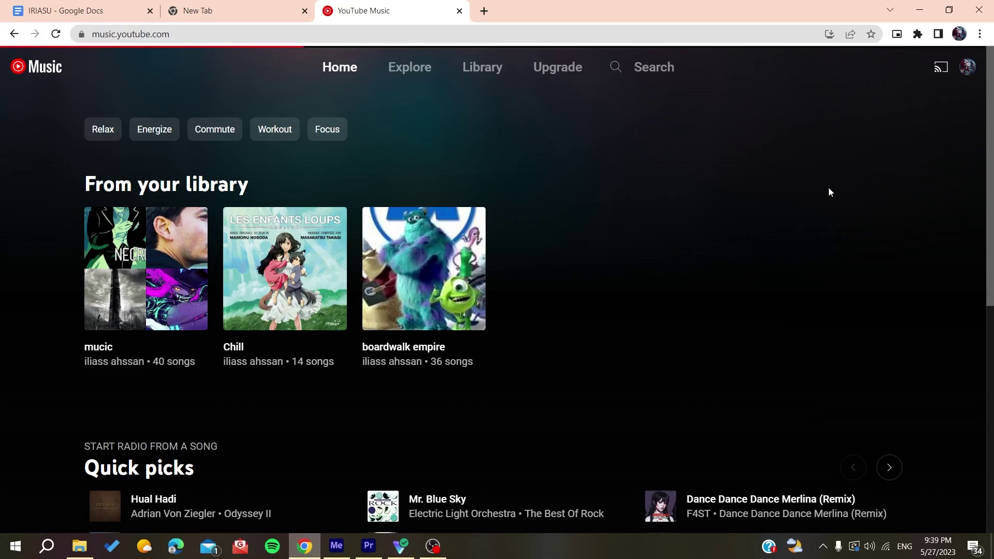
scroll(769, 210, down, 4)
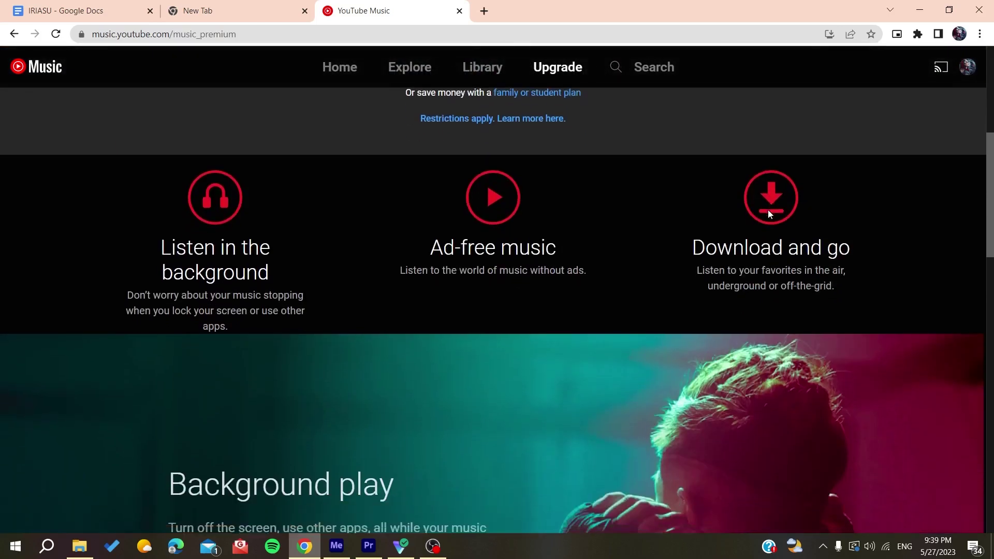
drag(158, 248, 302, 268)
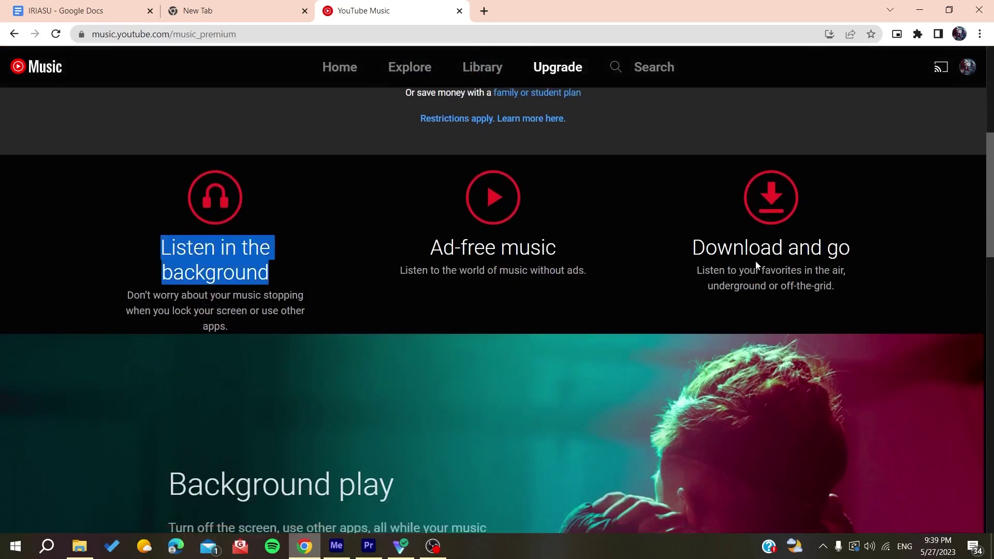
drag(686, 248, 854, 249)
drag(695, 269, 874, 270)
drag(689, 247, 845, 288)
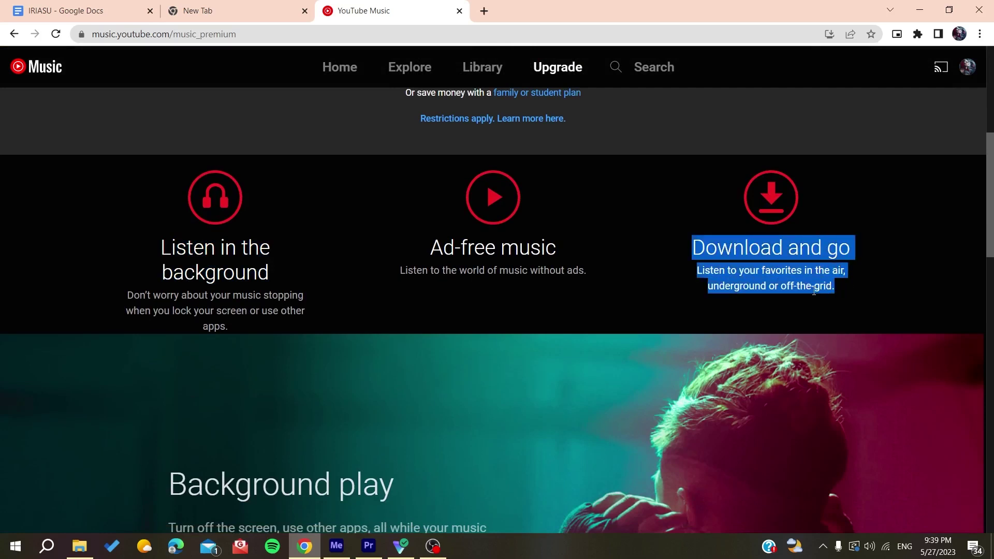
scroll(668, 284, down, 2)
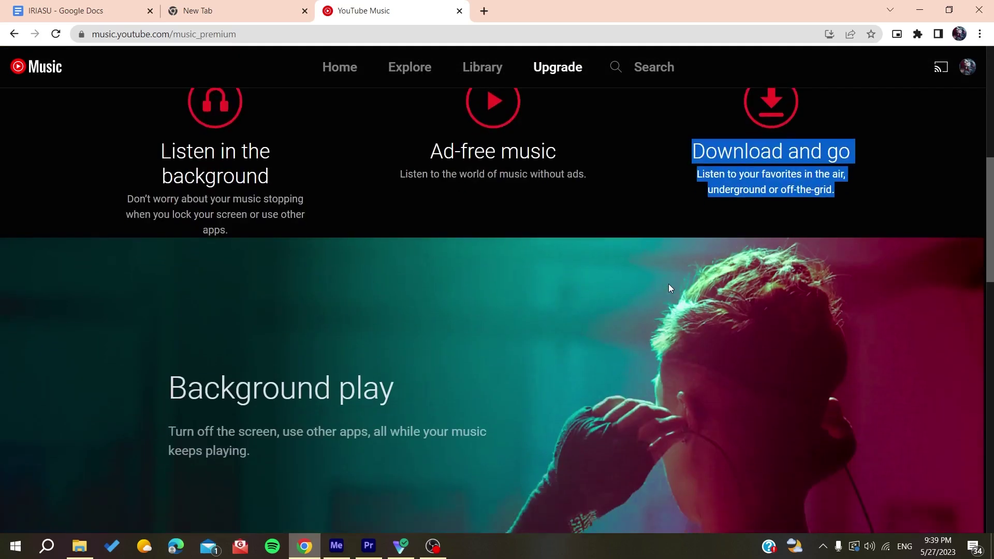
scroll(669, 284, up, 1)
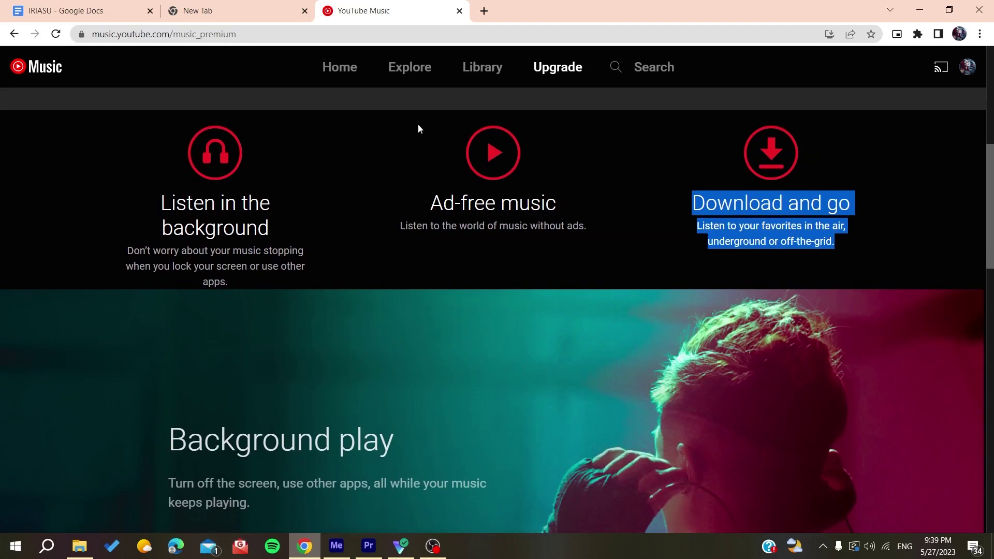
scroll(396, 163, up, 5)
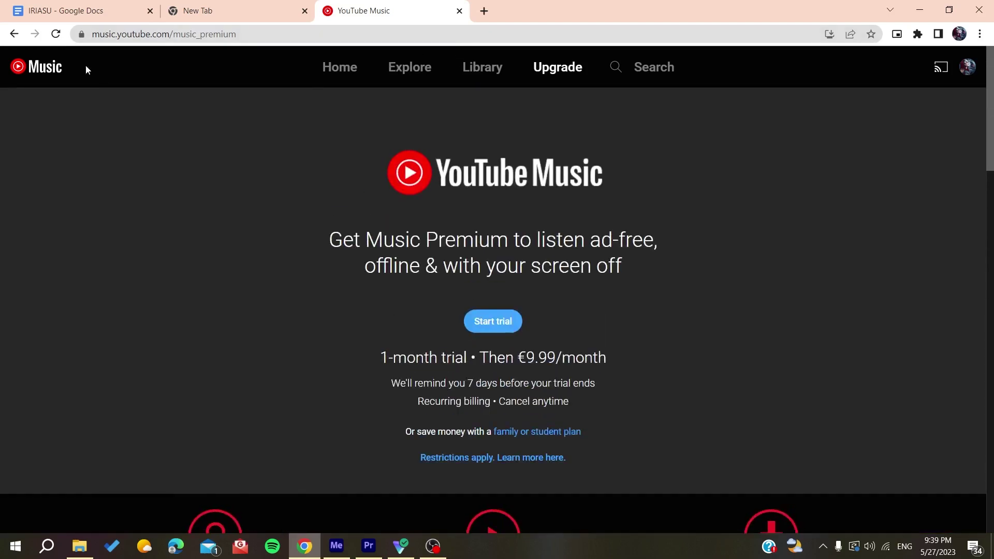
click(54, 68)
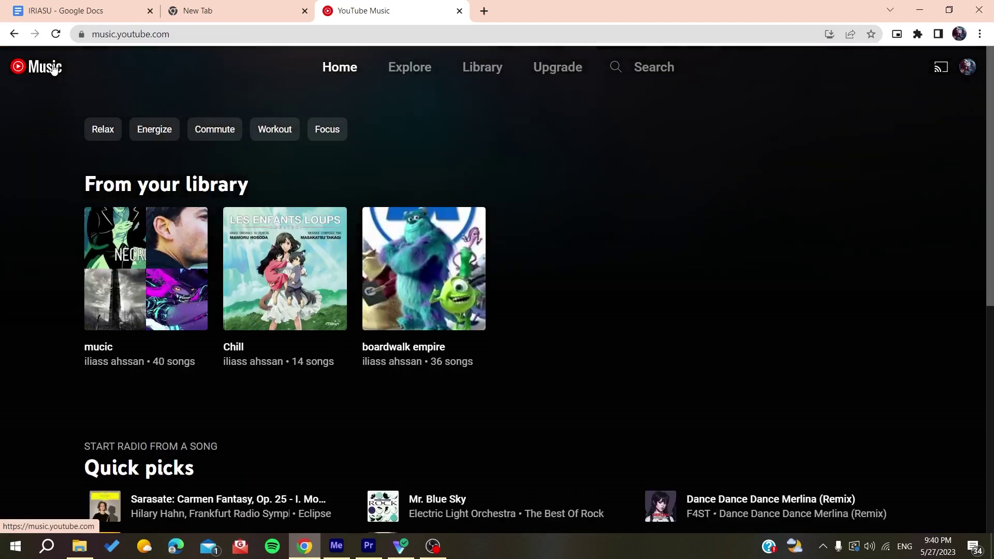
scroll(267, 419, down, 2)
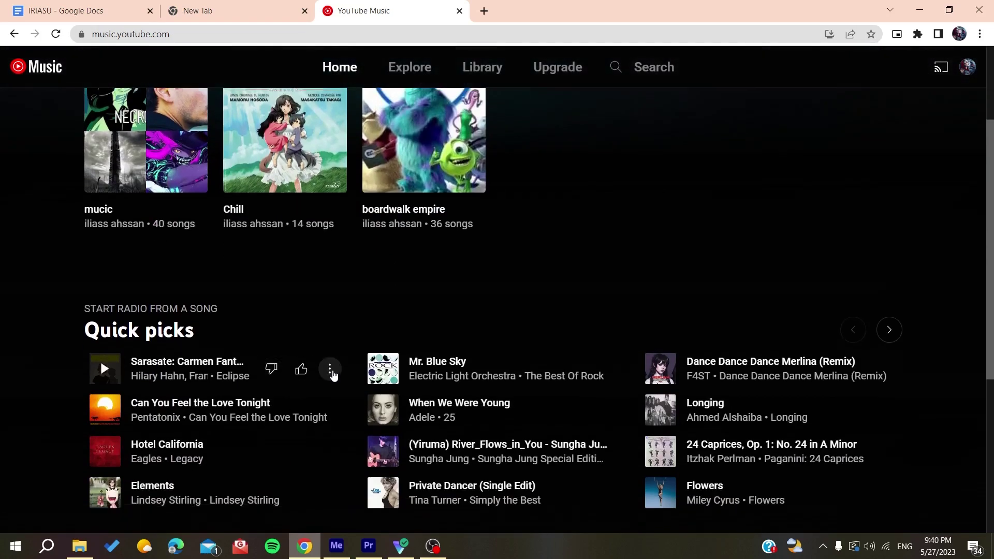
Check the first Quick picks song's menu for a download option, then go to Library
click(330, 369)
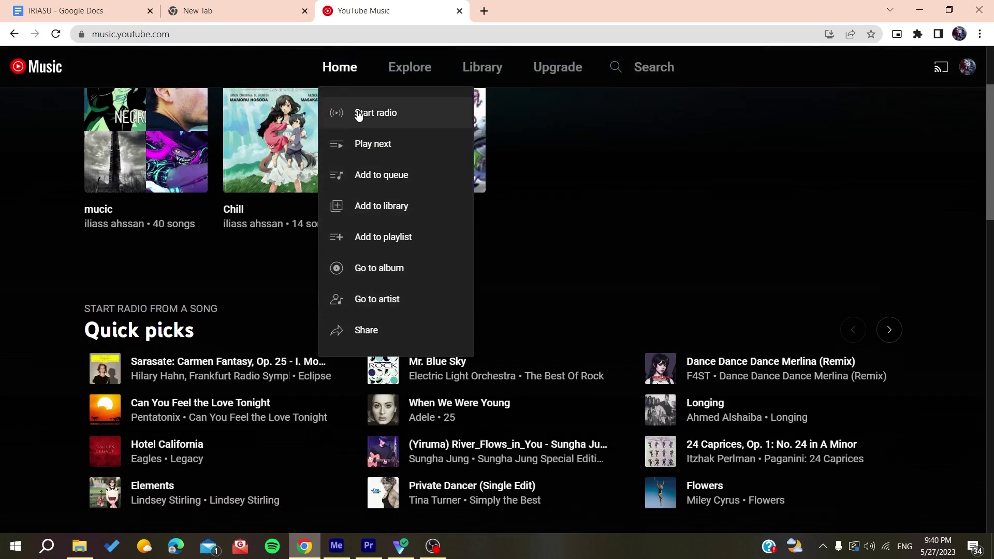
click(30, 229)
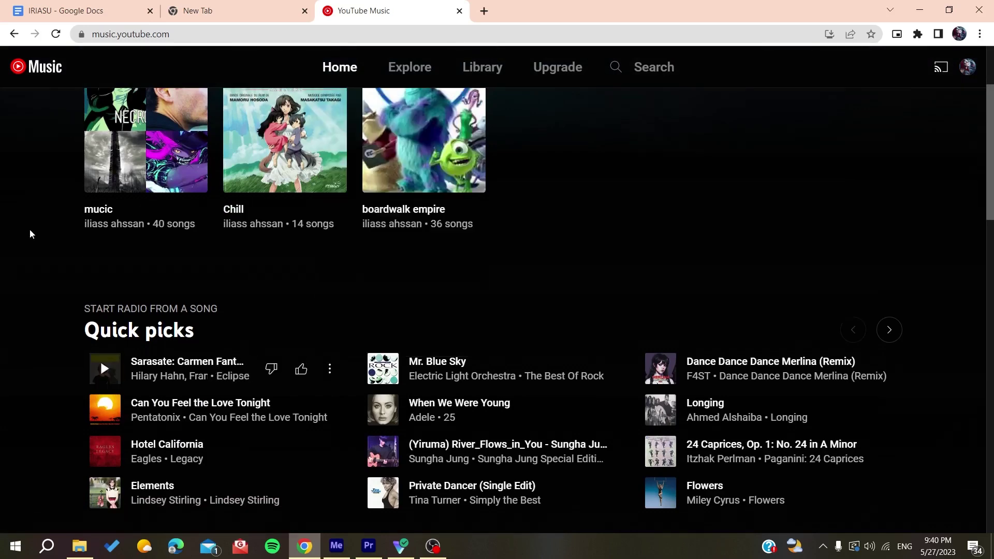
scroll(99, 311, up, 2)
click(483, 66)
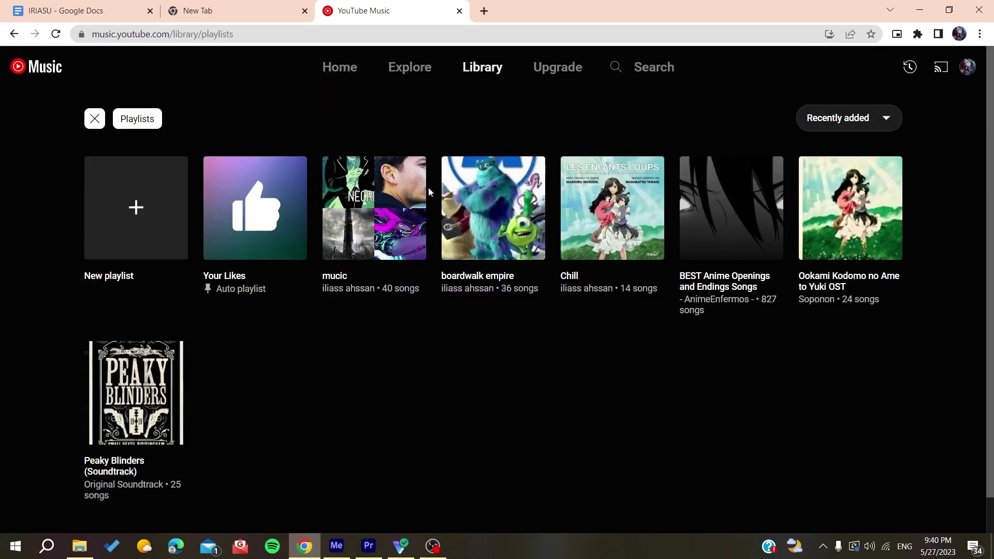
click(416, 167)
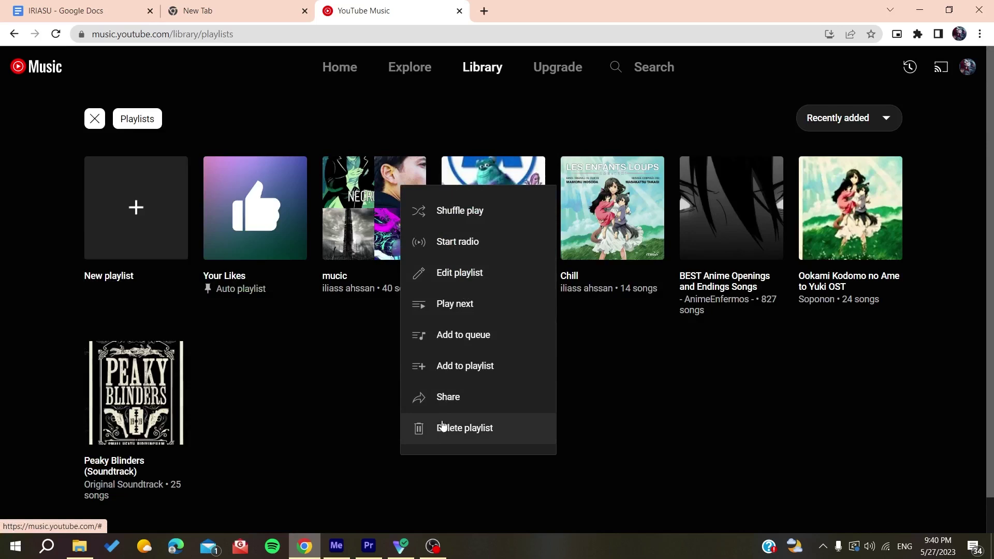
click(342, 398)
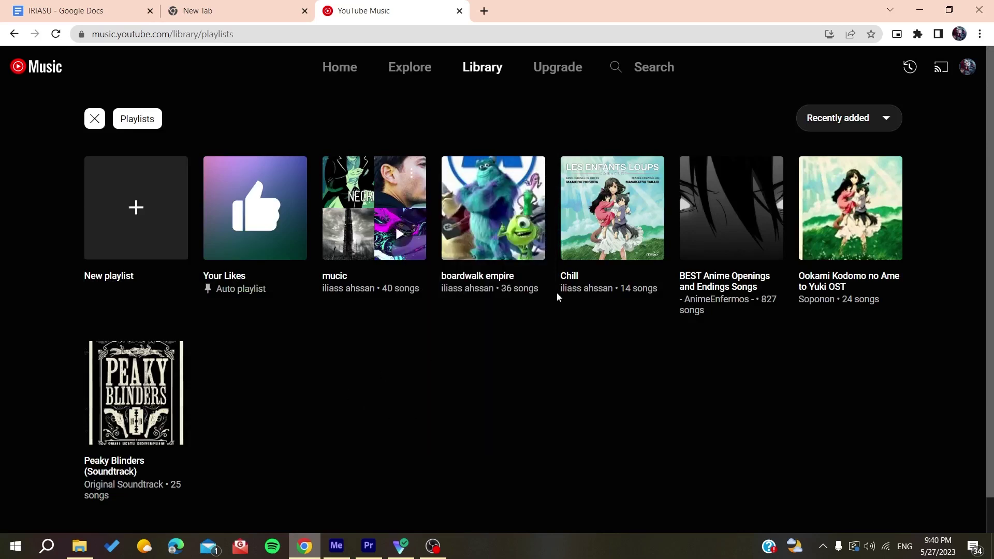
click(838, 118)
click(610, 99)
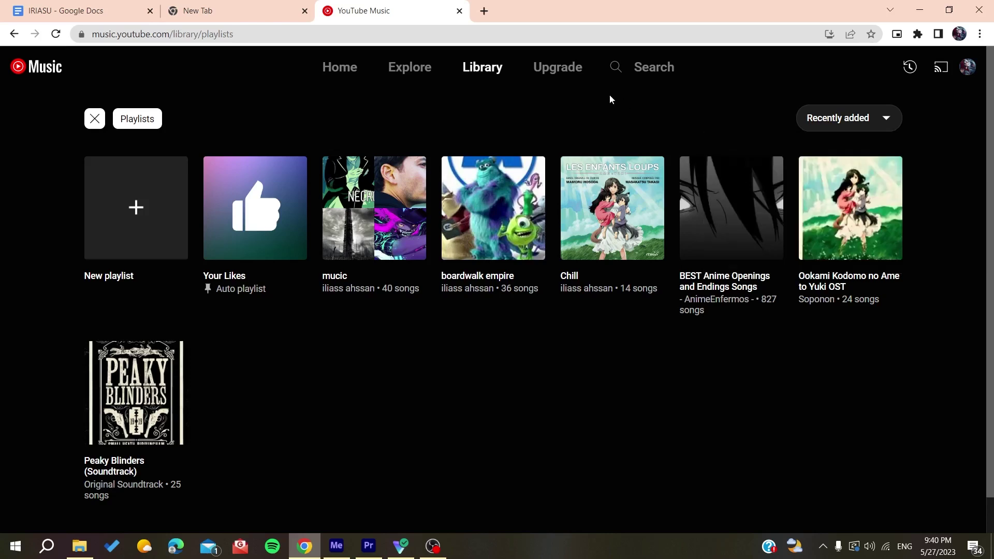